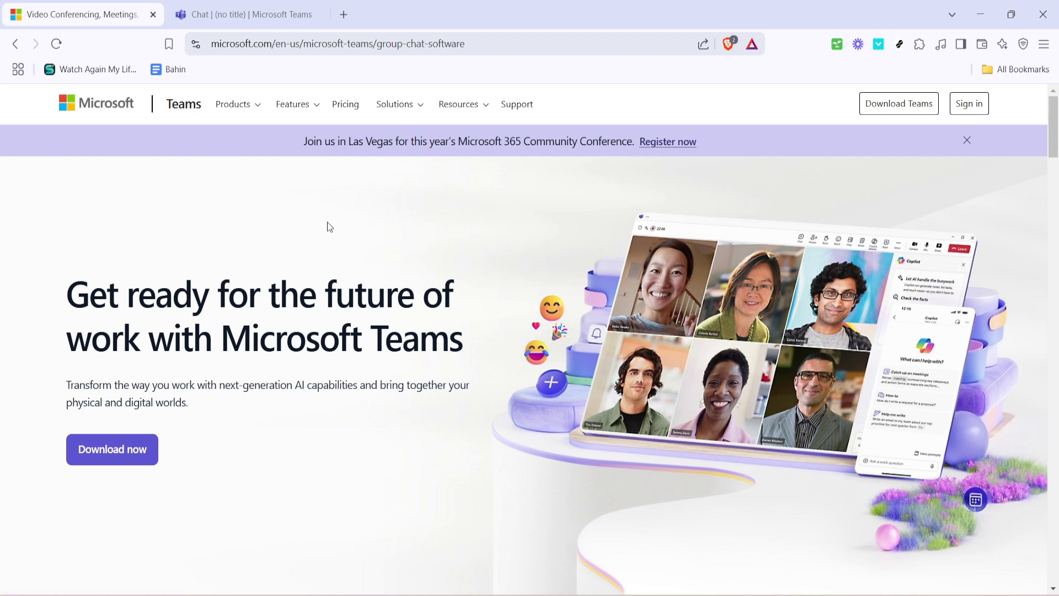
# - Switch from the Teams product webpage to the open Teams chat browser tab
pyautogui.click(271, 6)
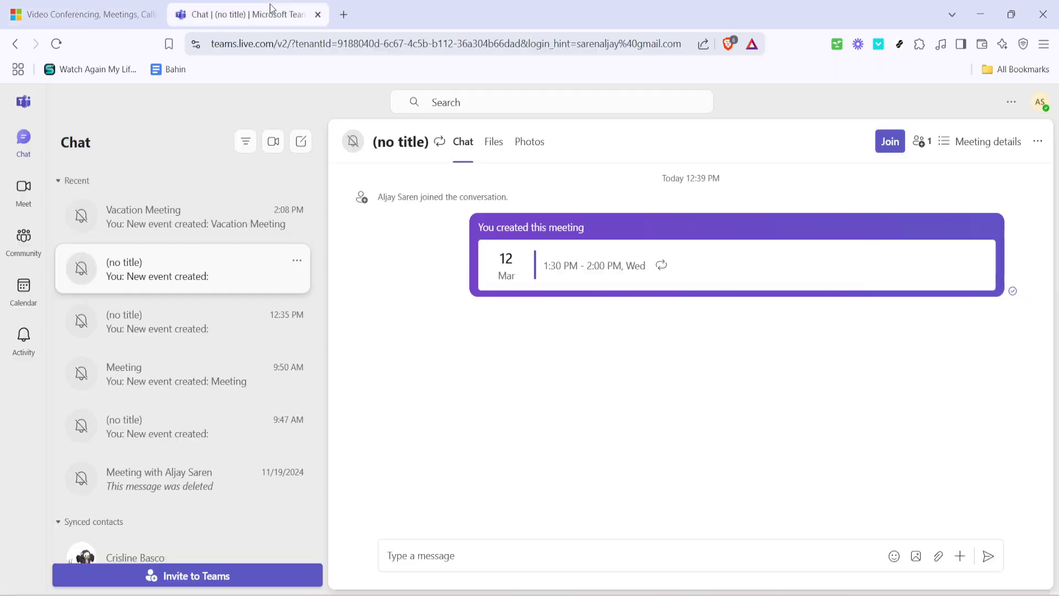
# - Show Wednesday's Vacation Meeting details from the March 2025 work week calendar
pyautogui.click(19, 308)
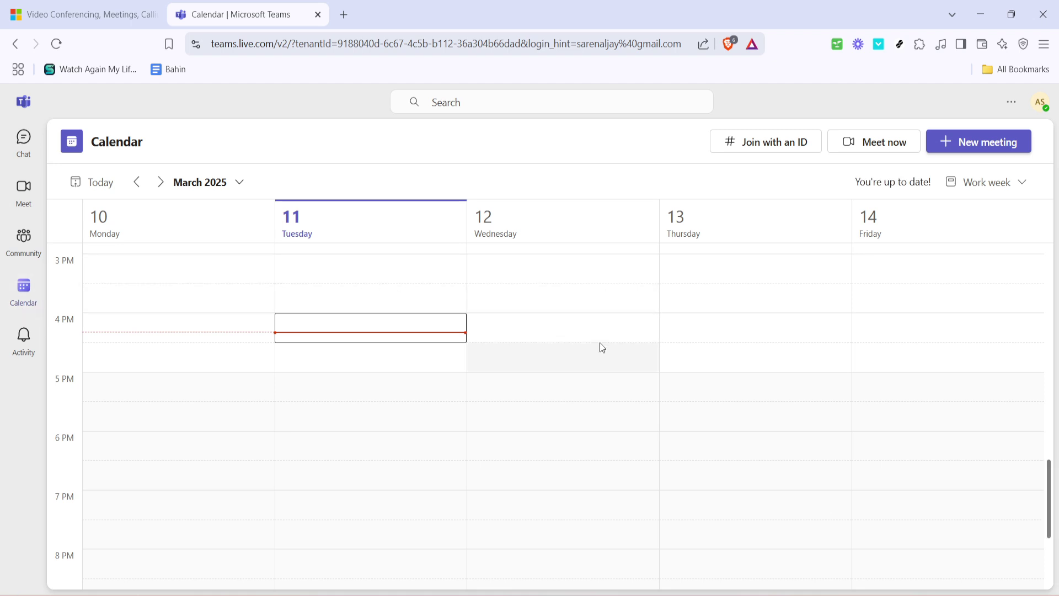
pyautogui.scroll(2, 601, 348)
pyautogui.scroll(2, 604, 348)
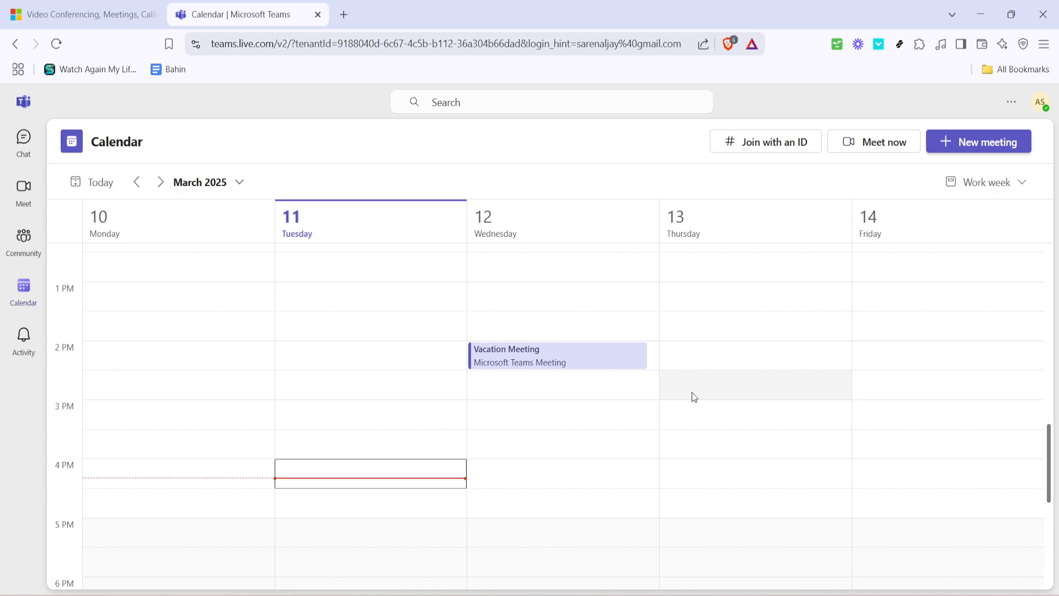
pyautogui.click(560, 362)
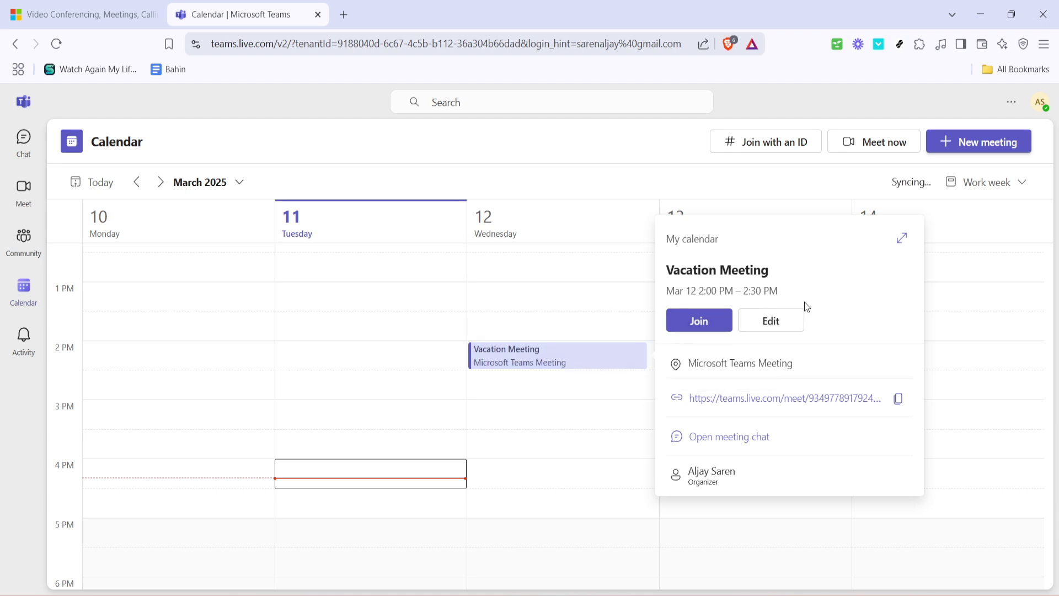
# - Edit the Vacation Meeting and expand the 'Does not repeat' recurrence choices
pyautogui.click(778, 329)
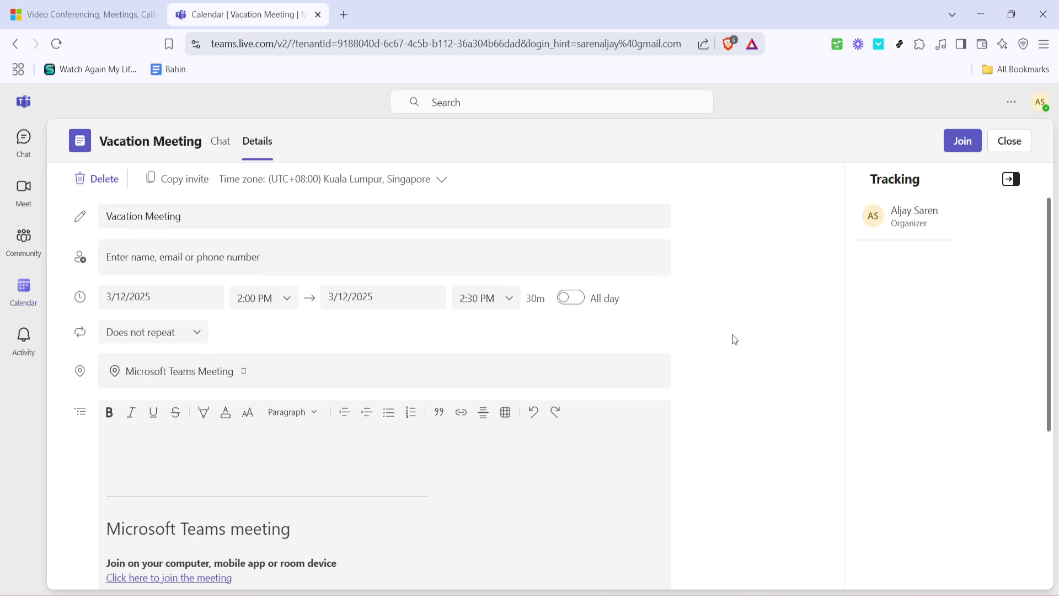
pyautogui.scroll(-3, 733, 334)
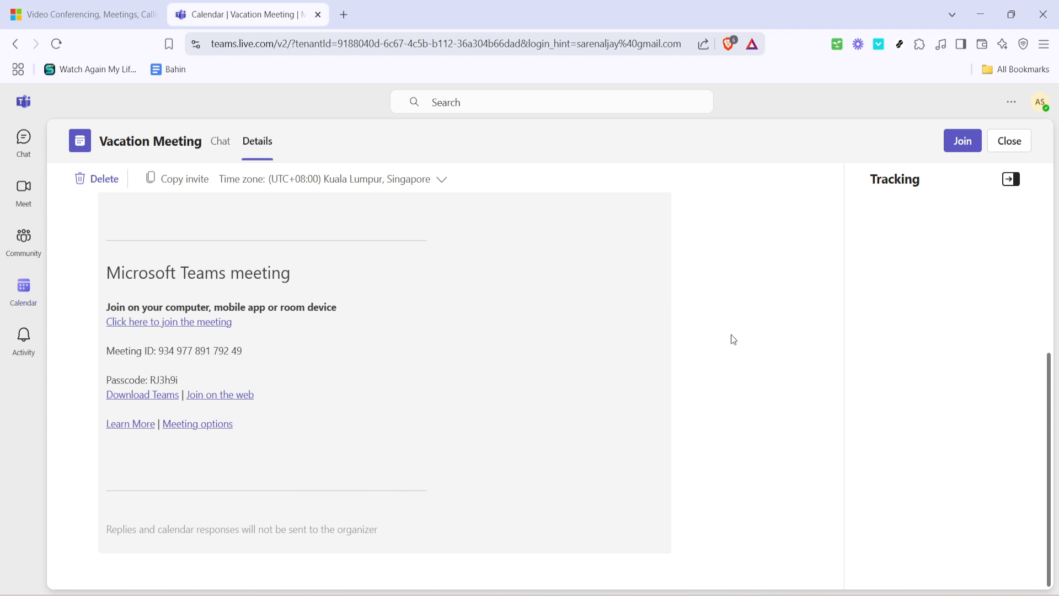
pyautogui.scroll(3, 732, 339)
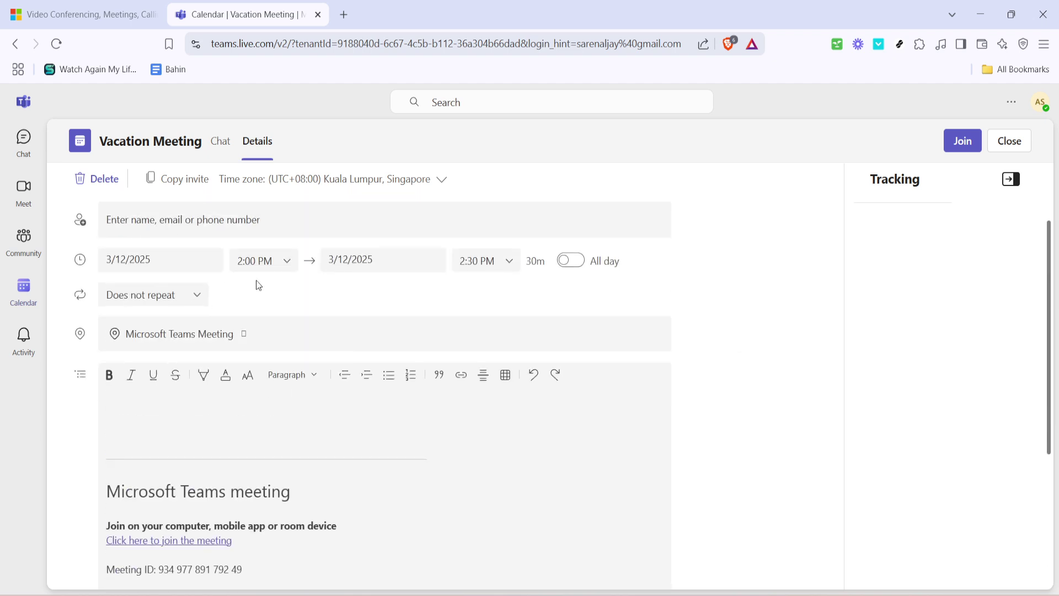
pyautogui.scroll(1, 813, 373)
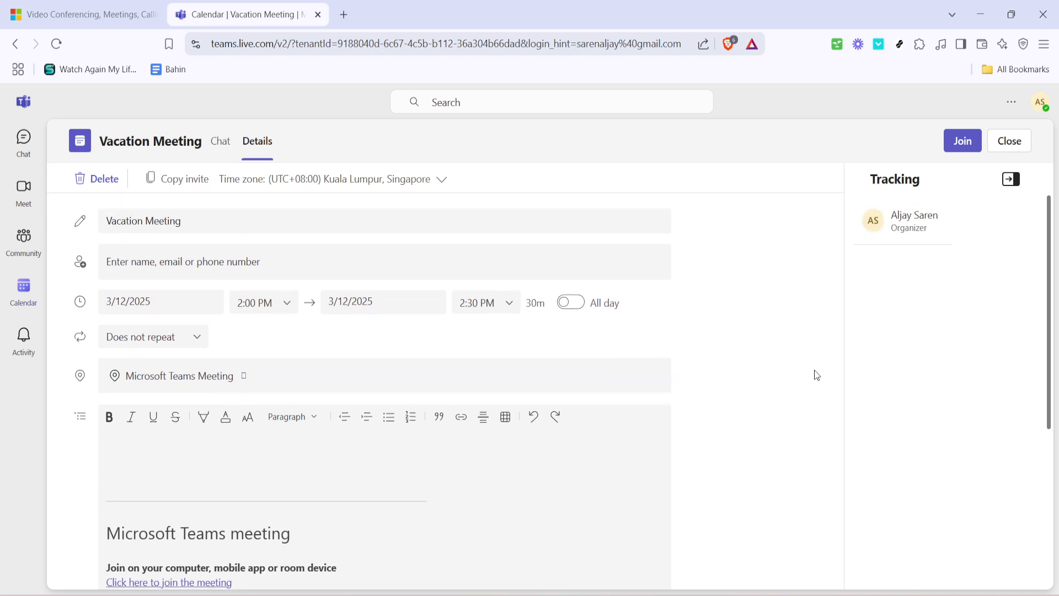
pyautogui.scroll(-3, 814, 375)
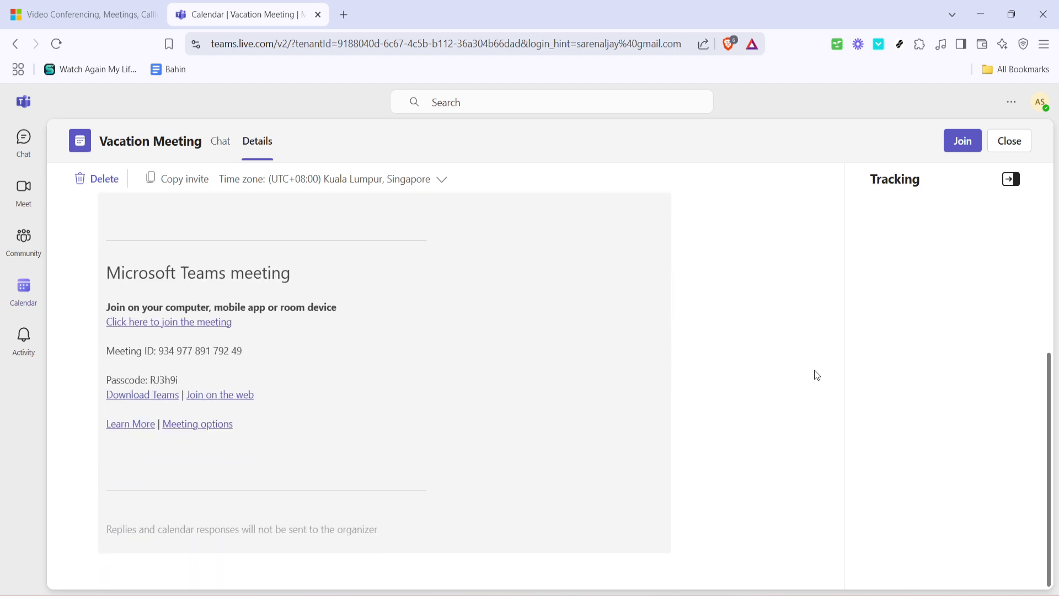
pyautogui.scroll(3, 816, 372)
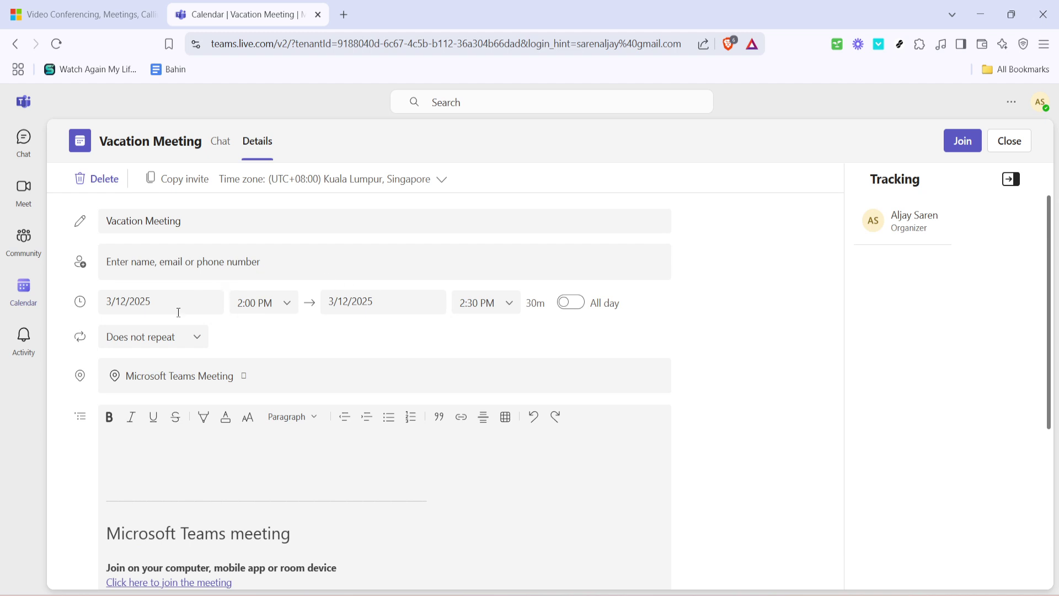
pyautogui.click(146, 333)
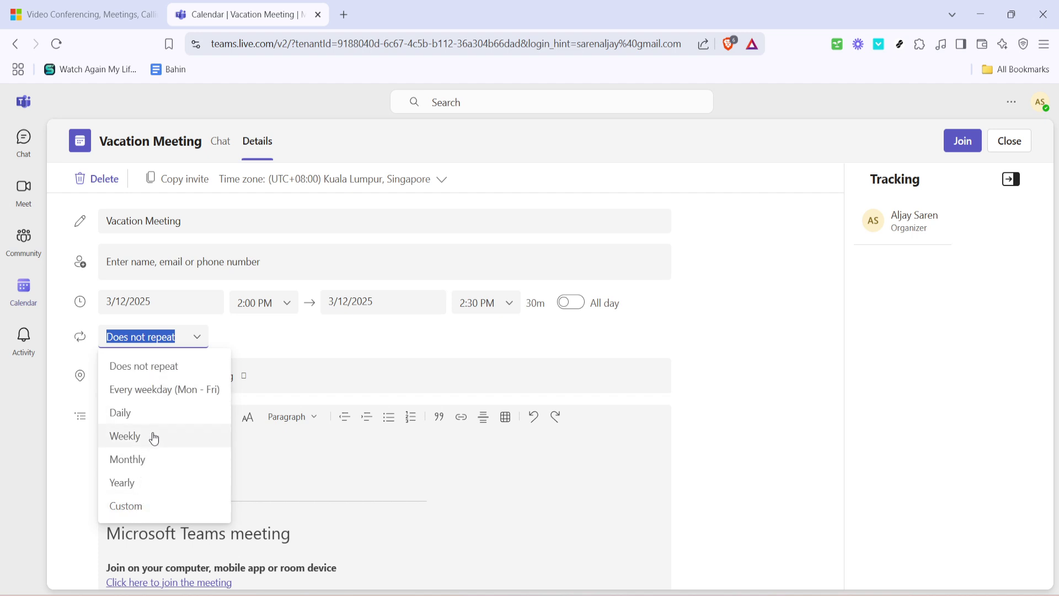
# - Choose Weekly so Set recurrence shows every 1 week on Wednesday from 3/12/2025
pyautogui.click(138, 445)
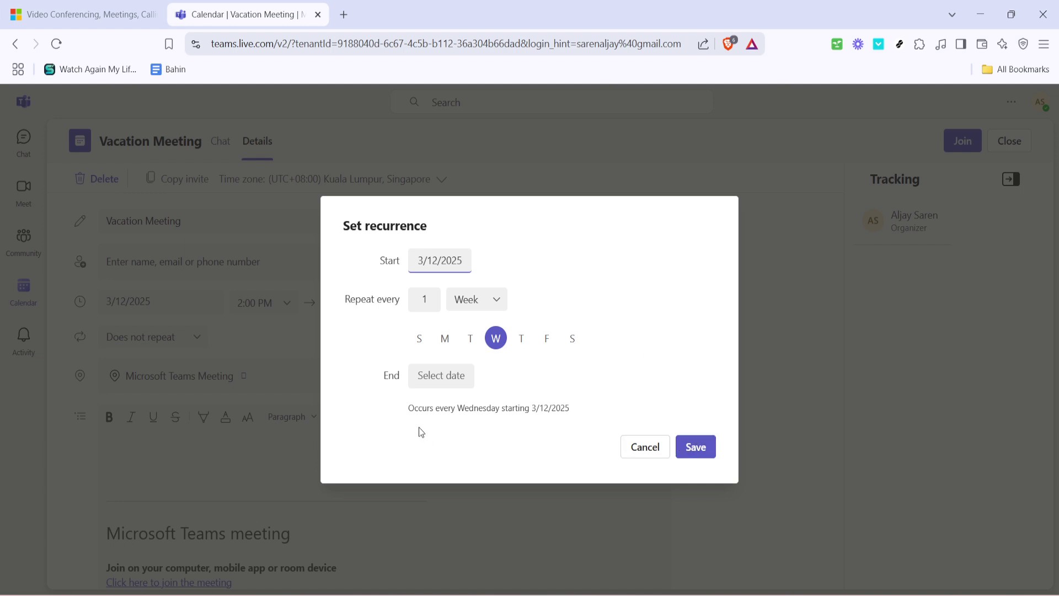
pyautogui.moveTo(408, 408); pyautogui.dragTo(563, 406)
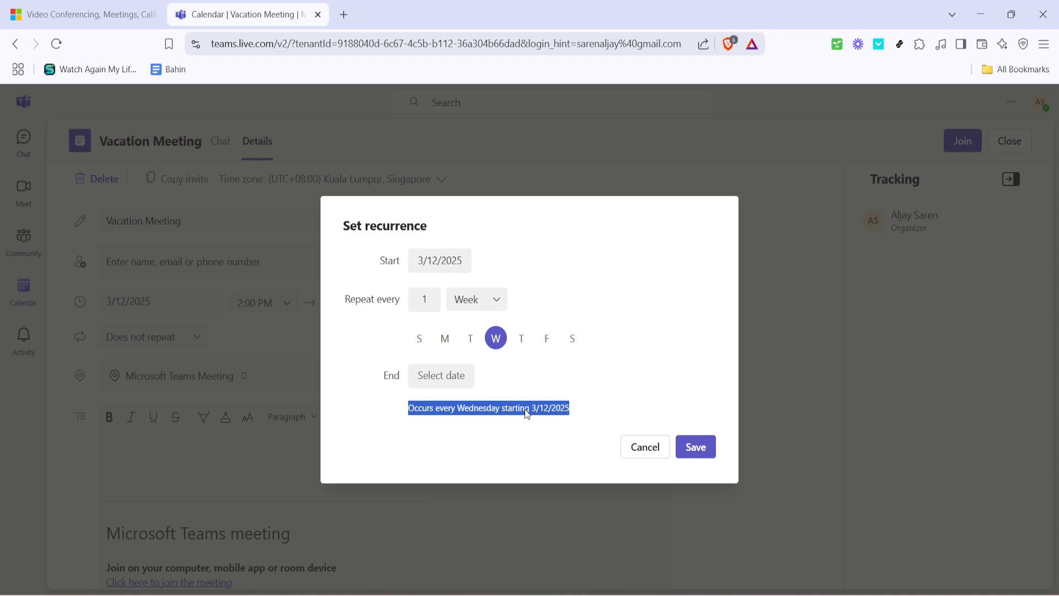
pyautogui.click(616, 353)
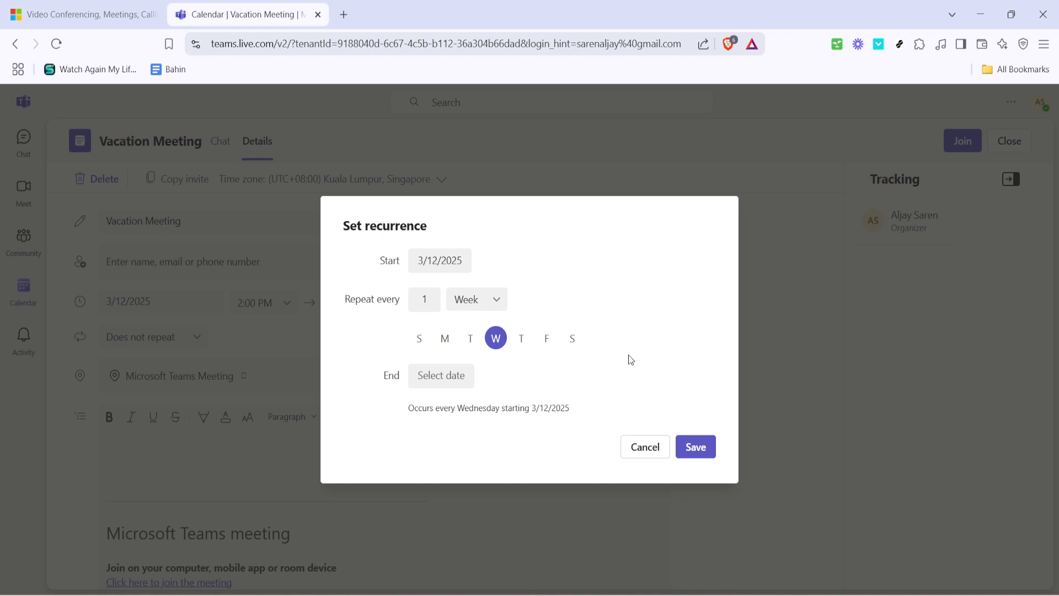